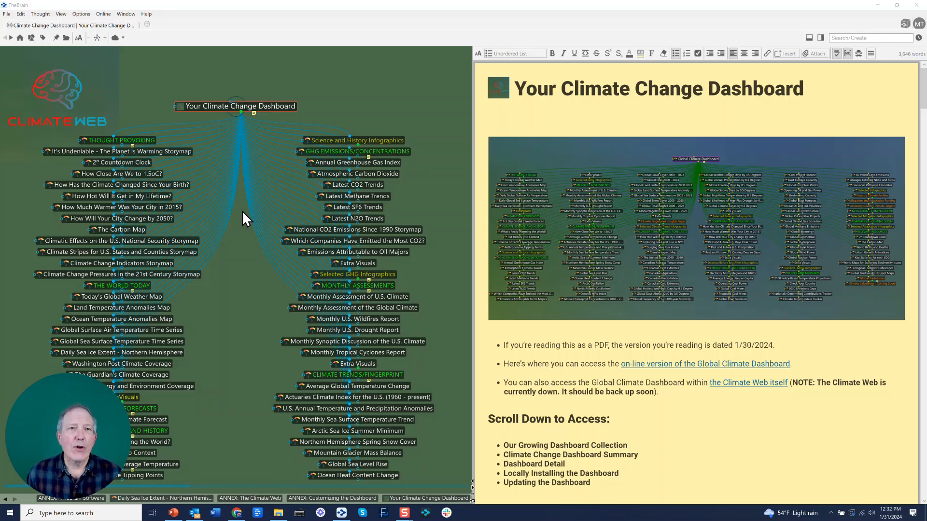
pyautogui.click(136, 25)
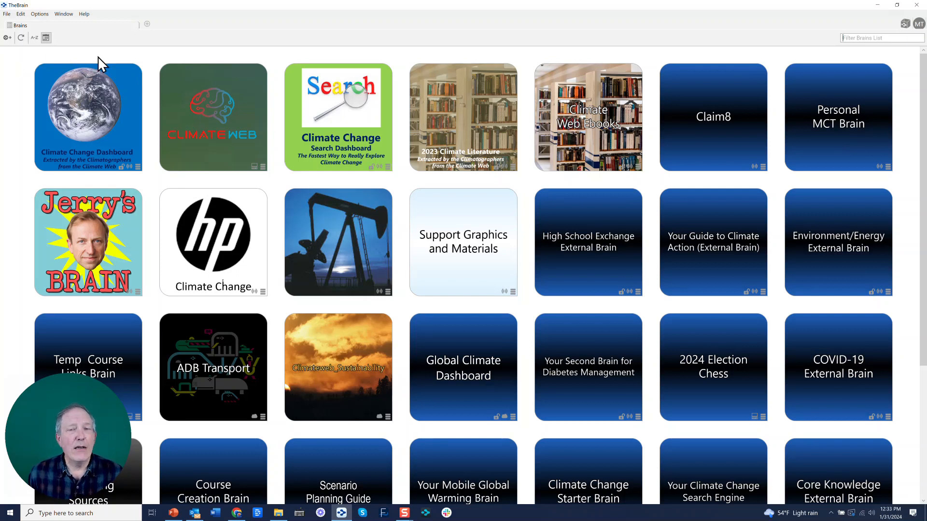
pyautogui.click(7, 14)
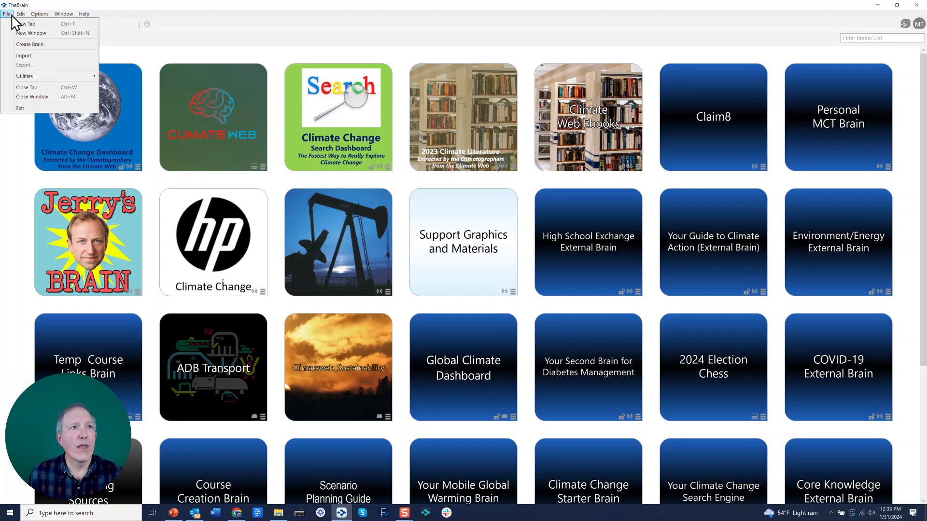
pyautogui.click(25, 58)
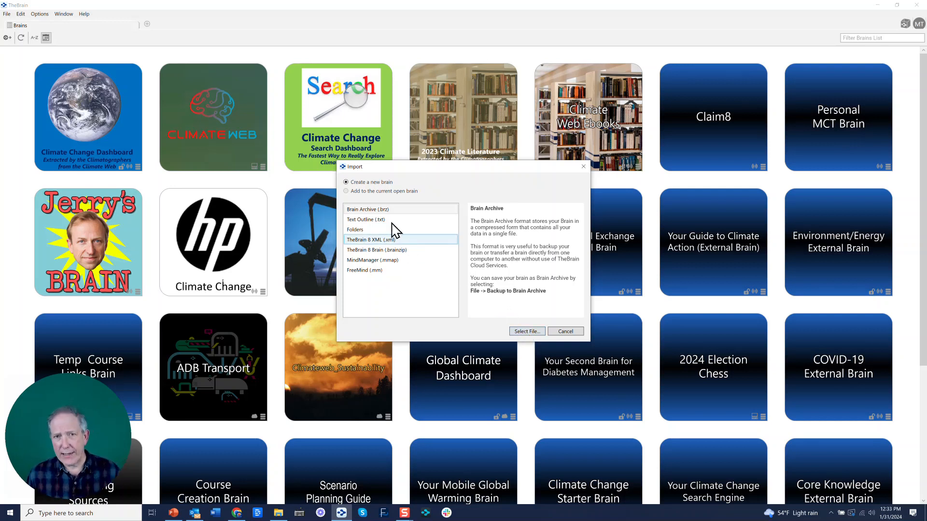
pyautogui.click(388, 210)
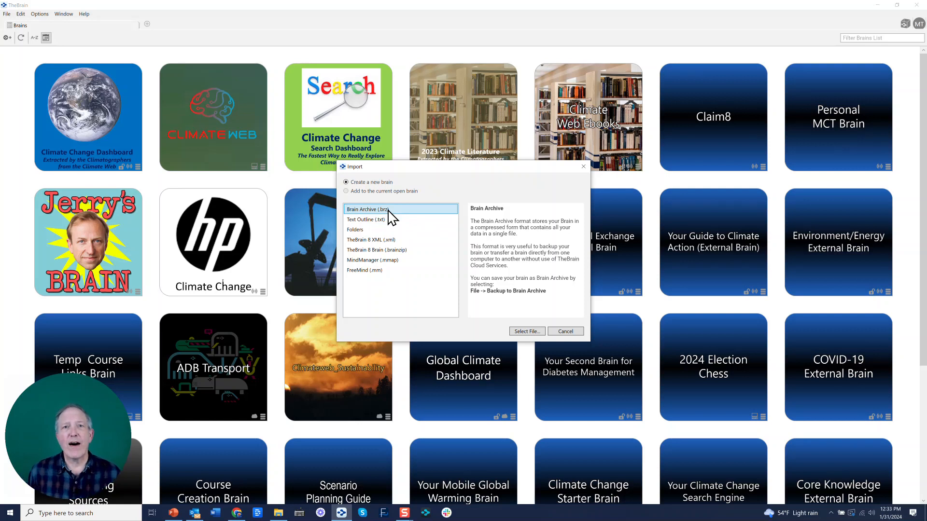
pyautogui.click(530, 332)
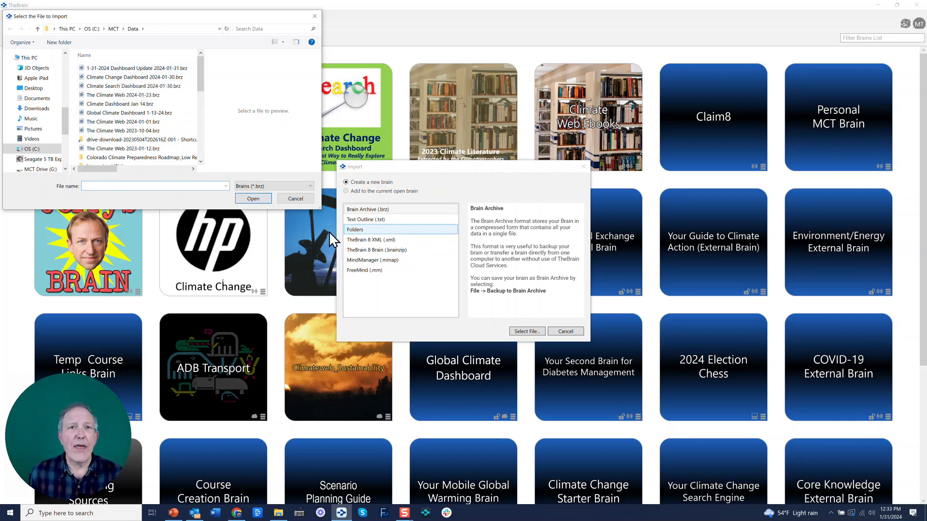
pyautogui.click(296, 199)
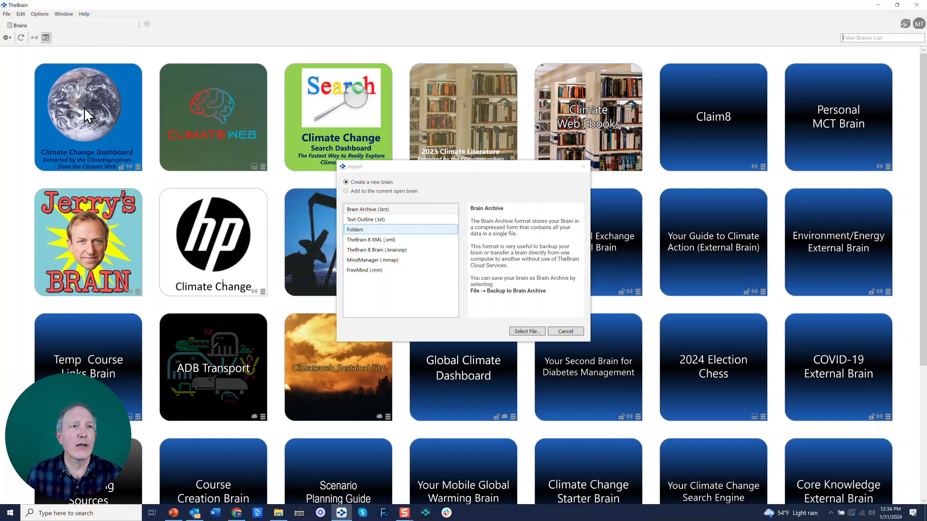
pyautogui.click(563, 332)
pyautogui.click(563, 332)
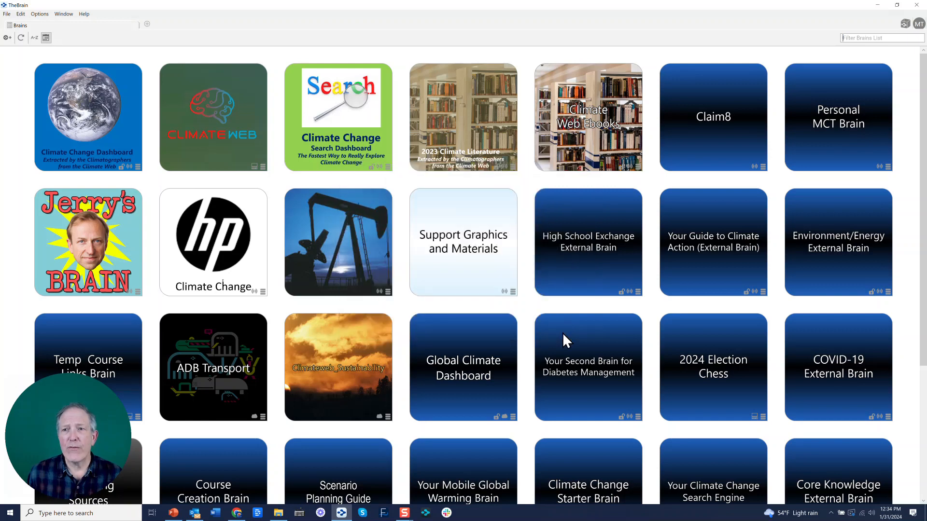
# Open the Climate Change Dashboard brain from the list of brains and look through its thoughts
pyautogui.click(93, 102)
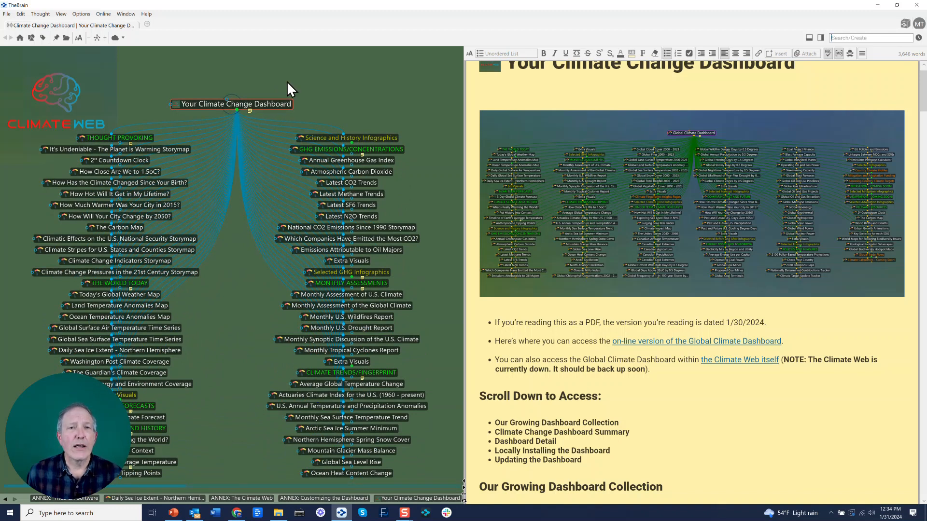
pyautogui.click(338, 250)
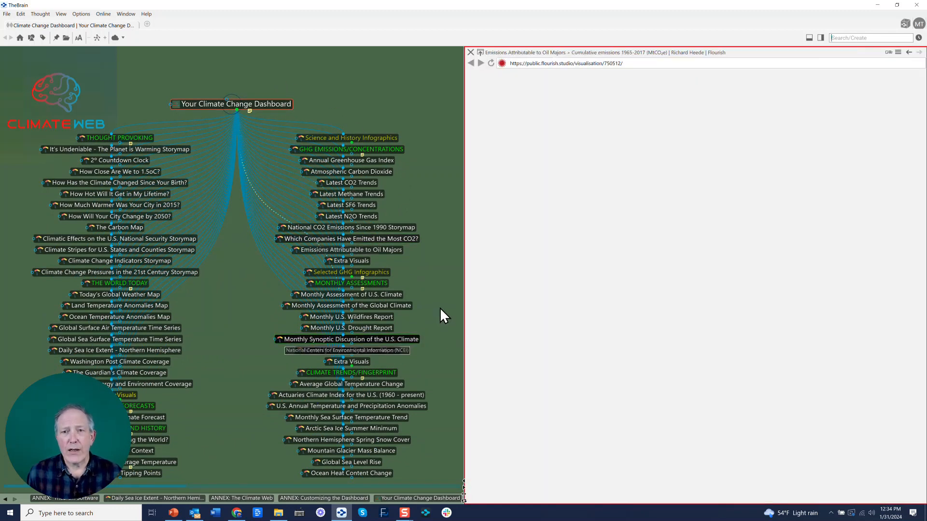
pyautogui.scroll(-1, 439, 308)
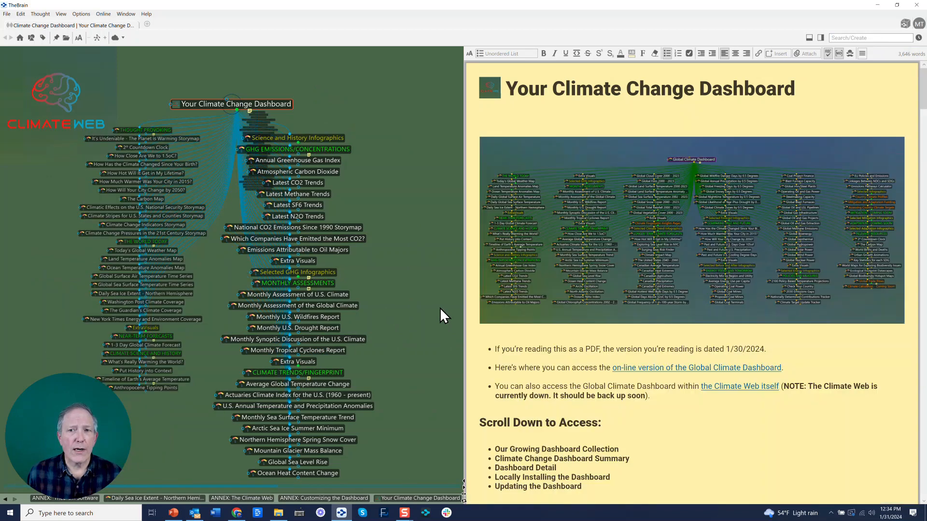
pyautogui.scroll(-3, 439, 308)
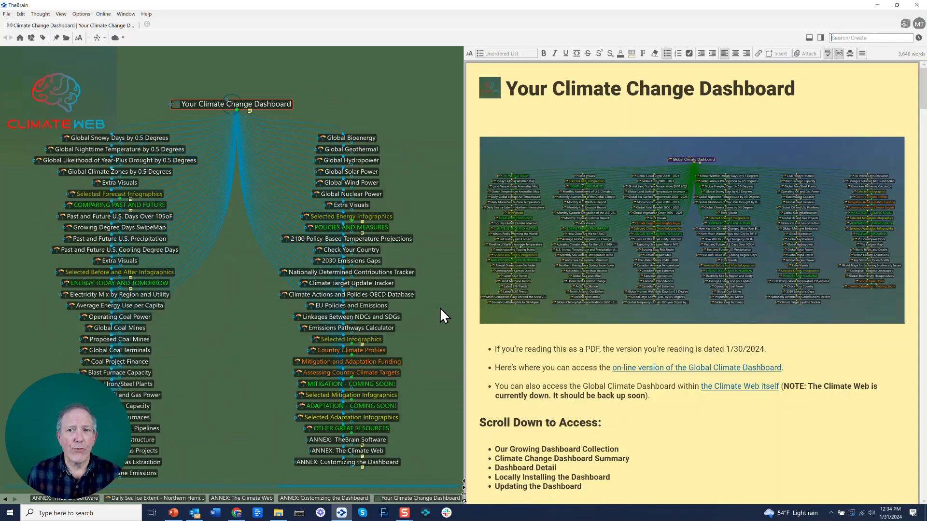
pyautogui.scroll(-3, 439, 308)
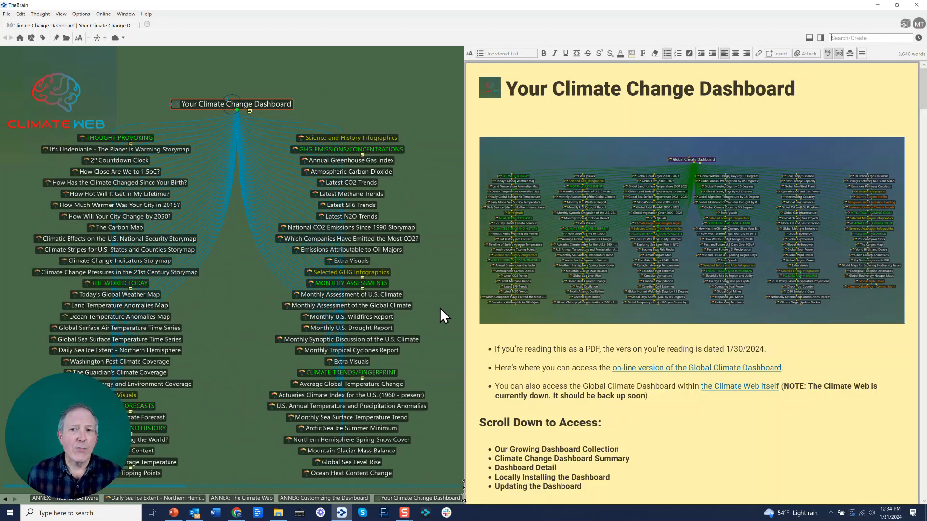
# Resize the thought map against the notes and page through the dashboard's thought columns and back to the first ones
pyautogui.moveTo(528, 329); pyautogui.dragTo(612, 331)
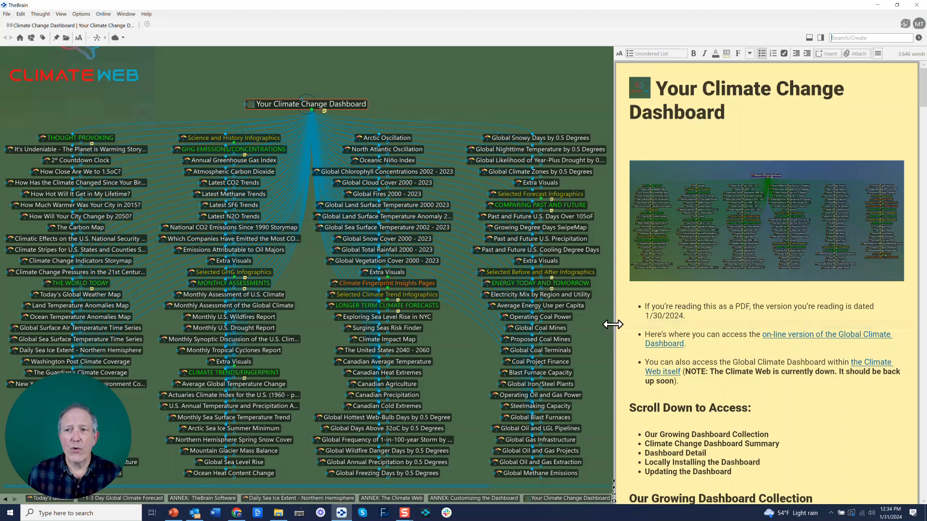
pyautogui.moveTo(612, 324); pyautogui.dragTo(448, 320)
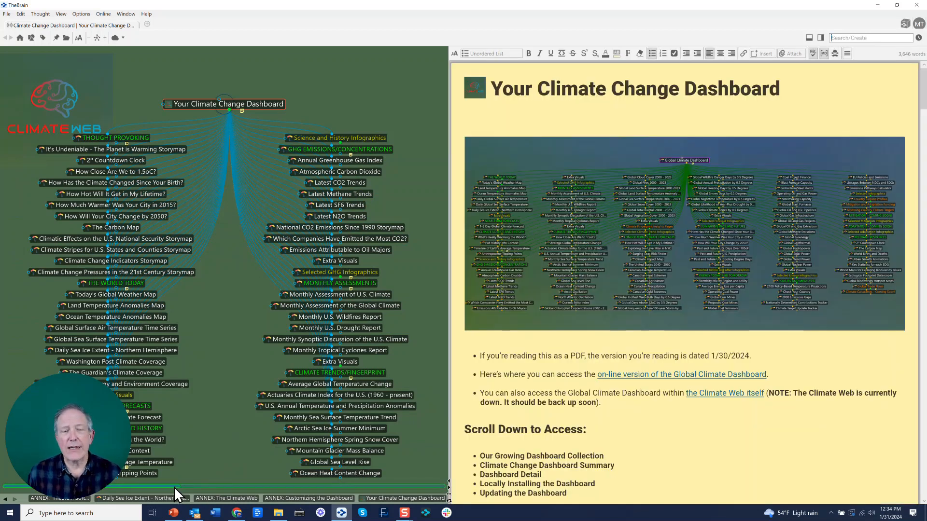
pyautogui.click(205, 487)
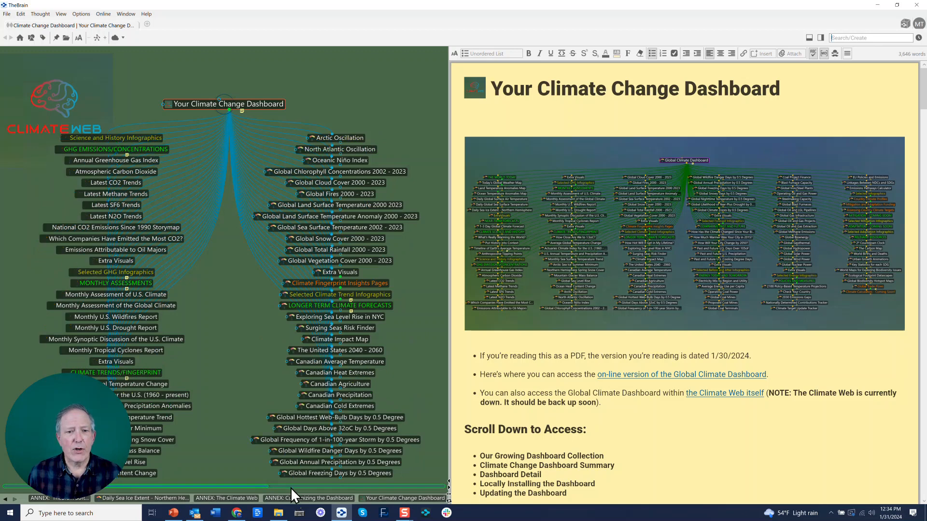
pyautogui.click(314, 487)
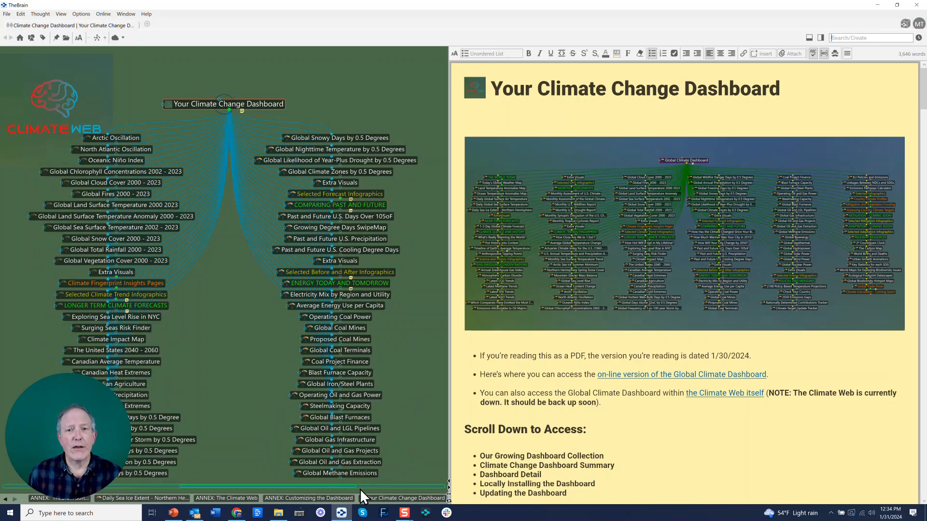
pyautogui.click(378, 488)
pyautogui.click(299, 487)
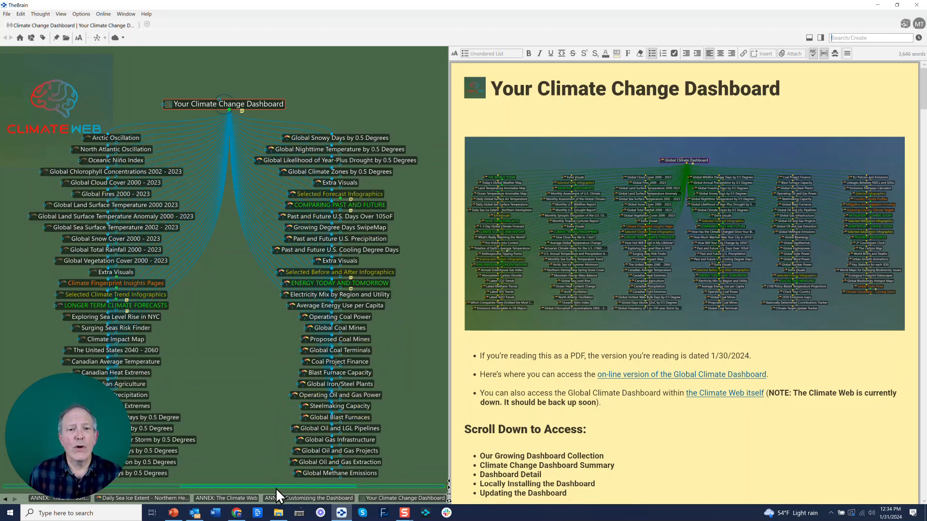
pyautogui.click(256, 488)
pyautogui.click(236, 487)
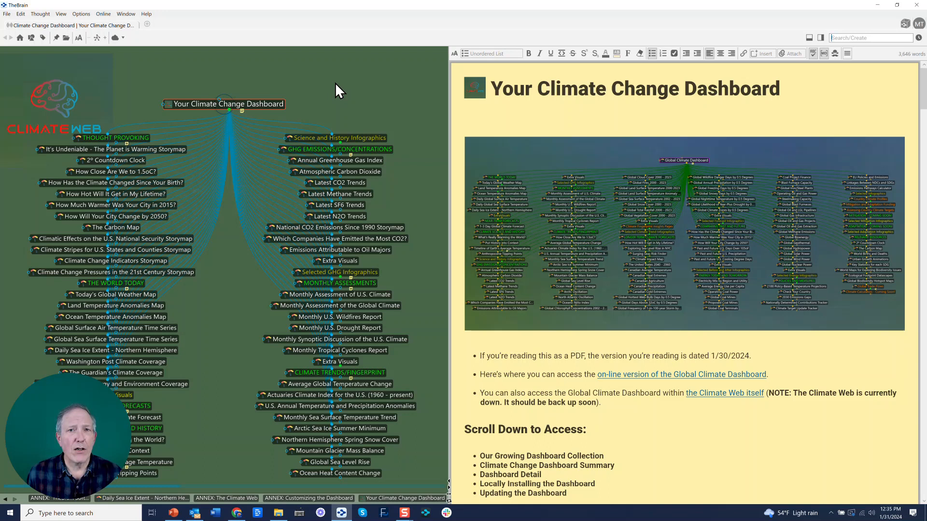
# Review the Climate Change Dashboard brain's management options in a new tab, and open the brain there
pyautogui.click(147, 24)
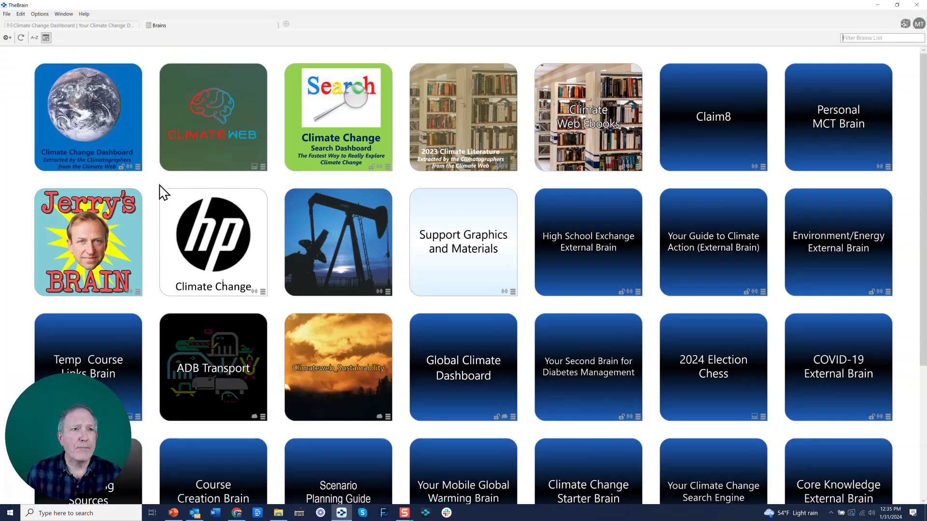
pyautogui.click(137, 167)
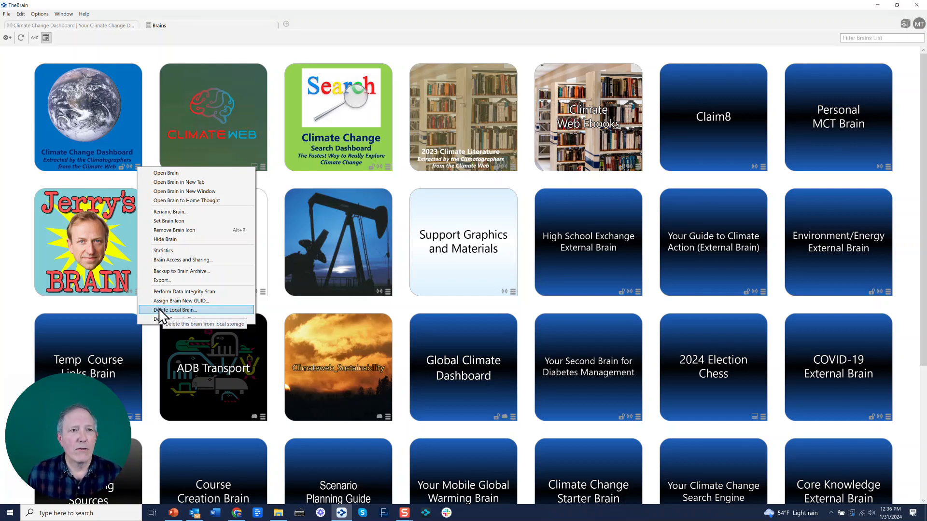
pyautogui.click(22, 197)
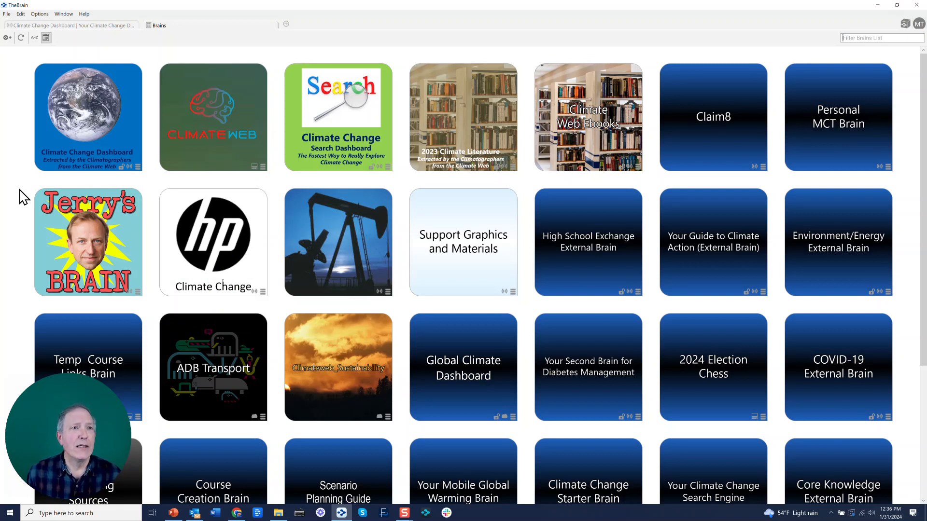
pyautogui.click(84, 111)
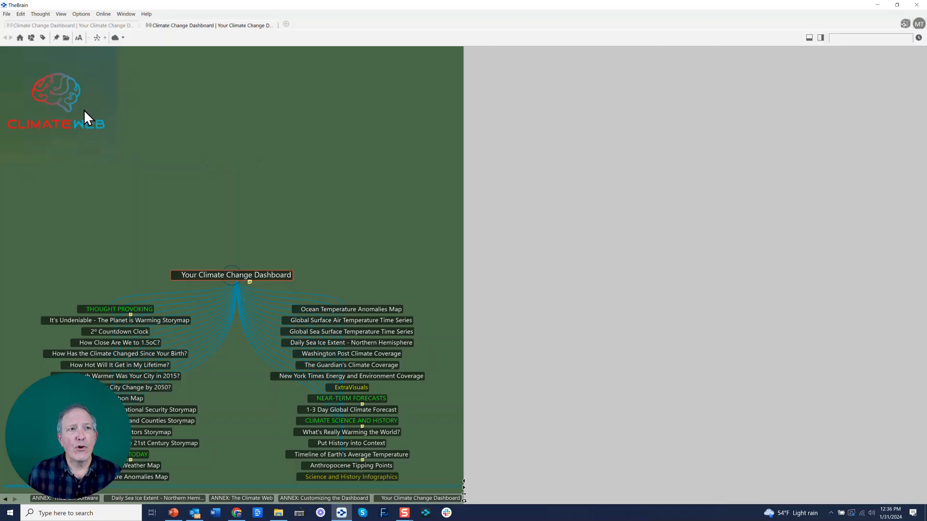
pyautogui.moveTo(331, 264); pyautogui.dragTo(325, 94)
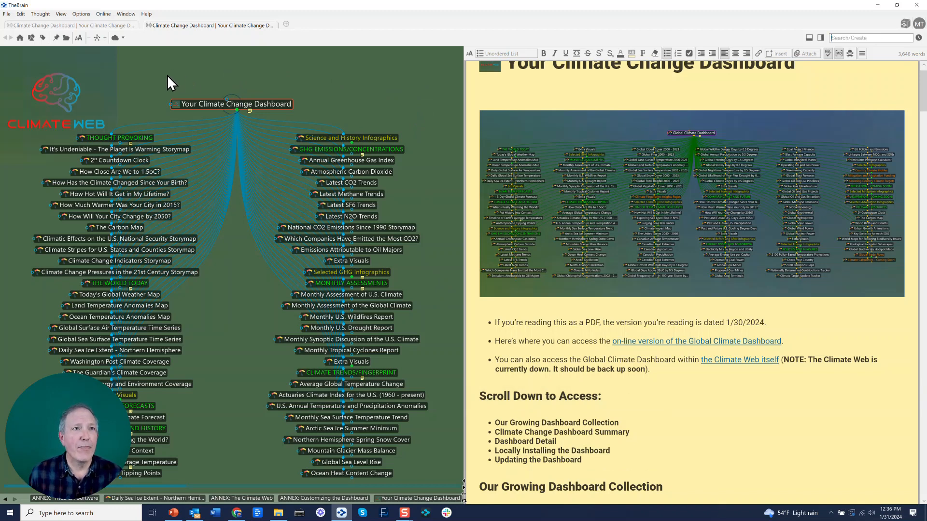
# Import the Brain Archive "1-31-2024 Dashboard Update 2024-01-31.brz" into the open brain, linked to the thought Your Climate Change Dashboard
pyautogui.click(6, 14)
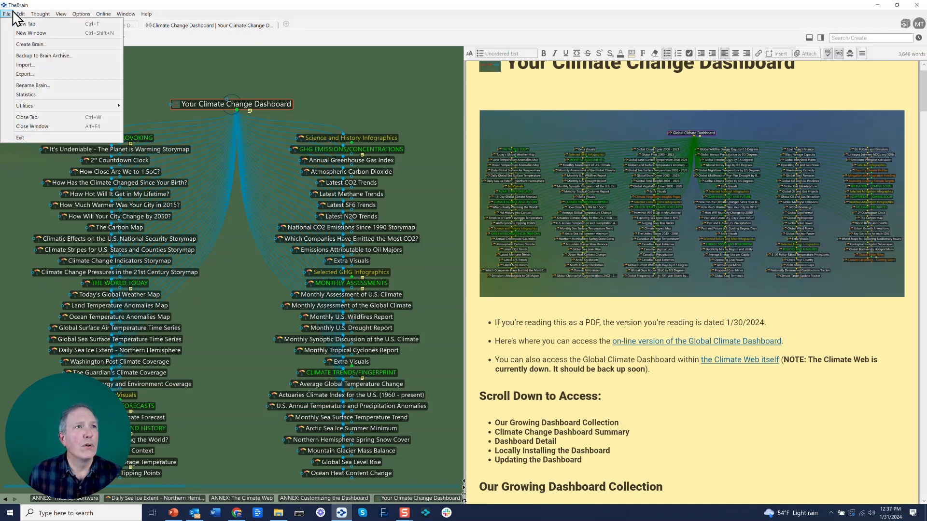
pyautogui.click(22, 65)
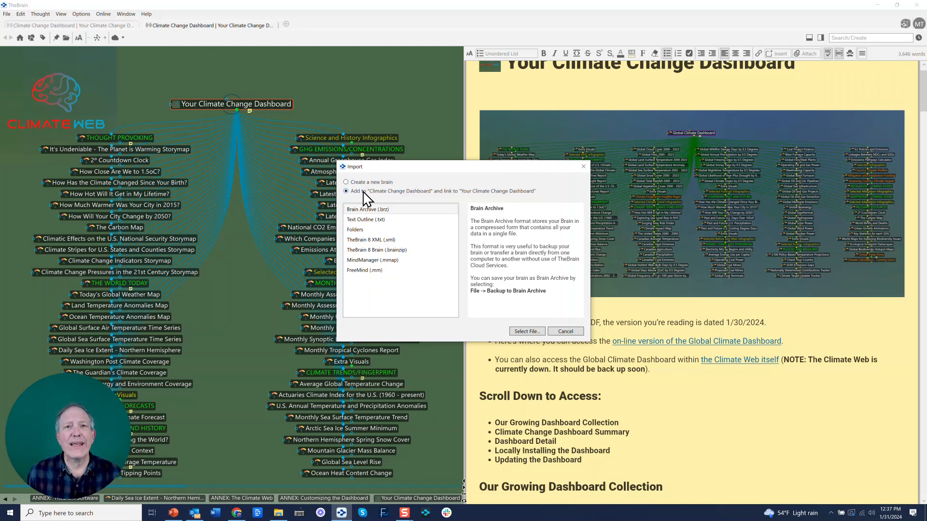
pyautogui.click(401, 210)
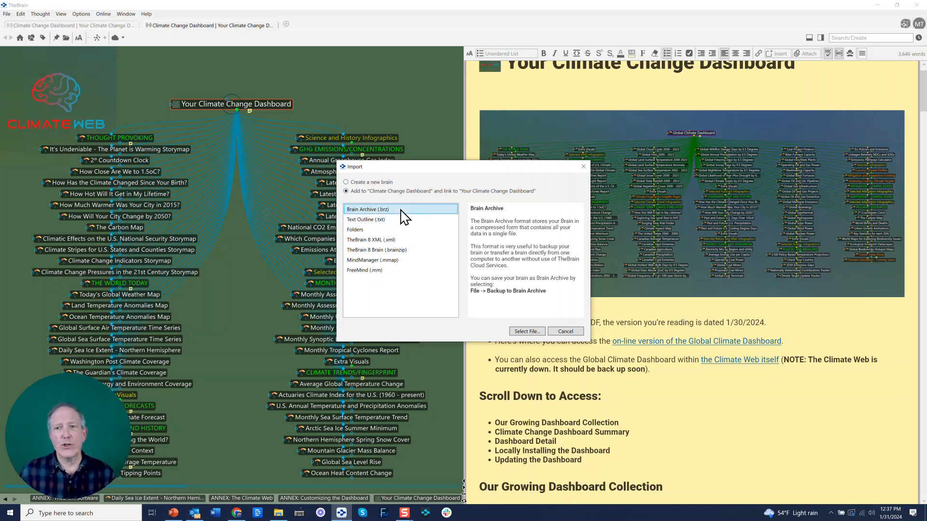
pyautogui.click(519, 332)
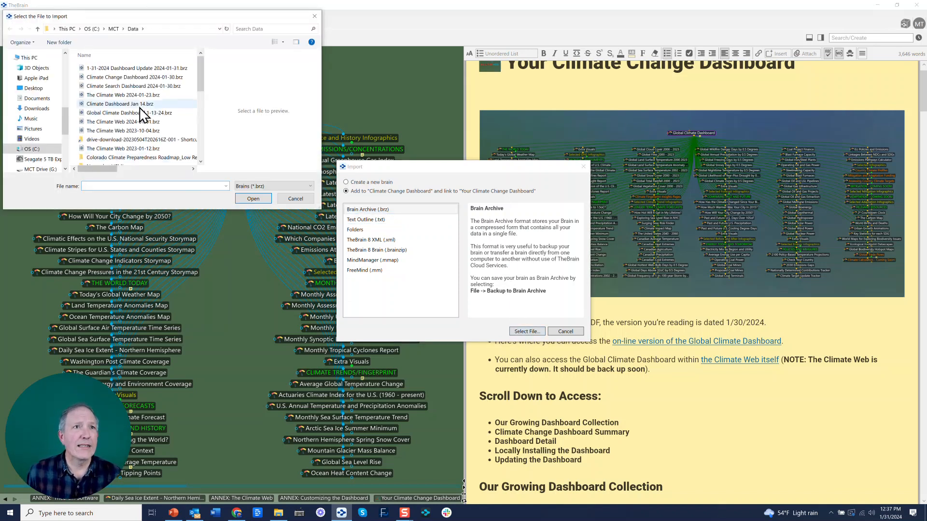
pyautogui.click(116, 68)
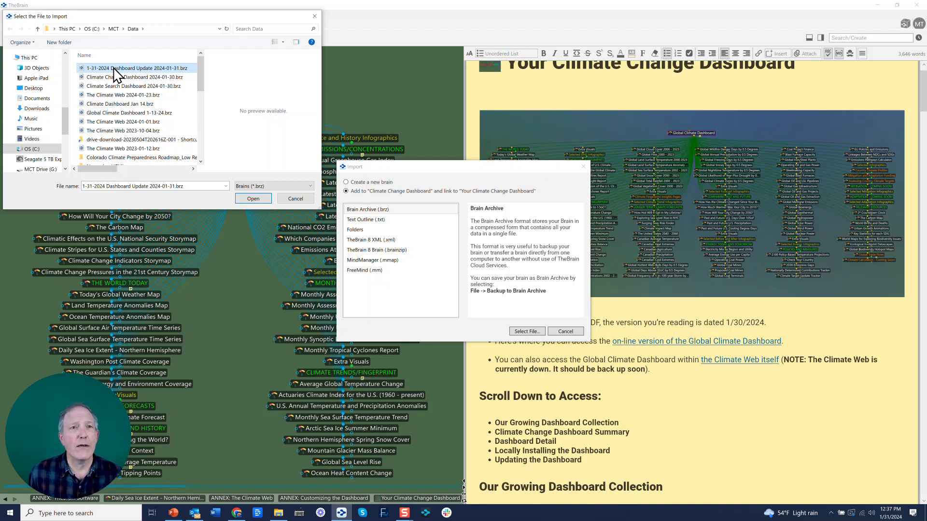
pyautogui.click(253, 198)
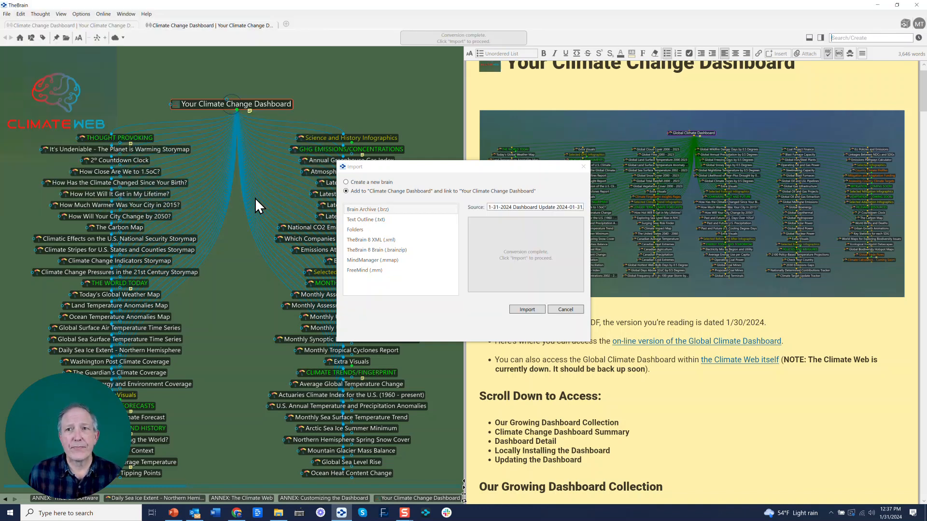
pyautogui.click(523, 311)
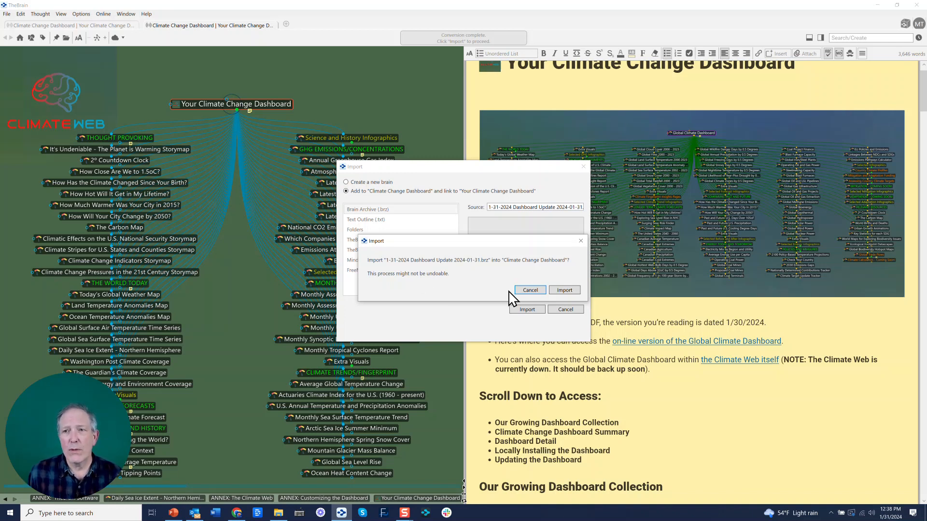
pyautogui.click(565, 290)
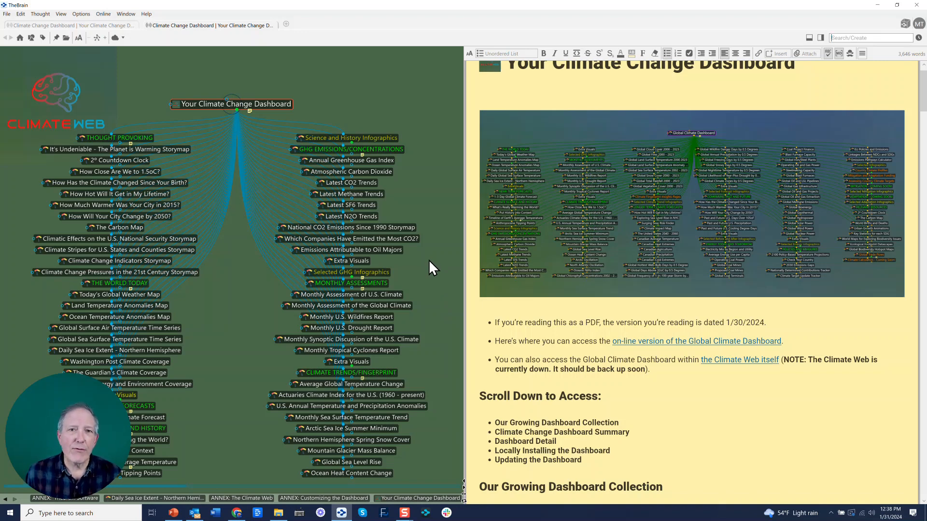
# Make the imported 1-31-2024 Dashboard Update thought the active thought and examine its child thoughts
pyautogui.scroll(-3, 429, 260)
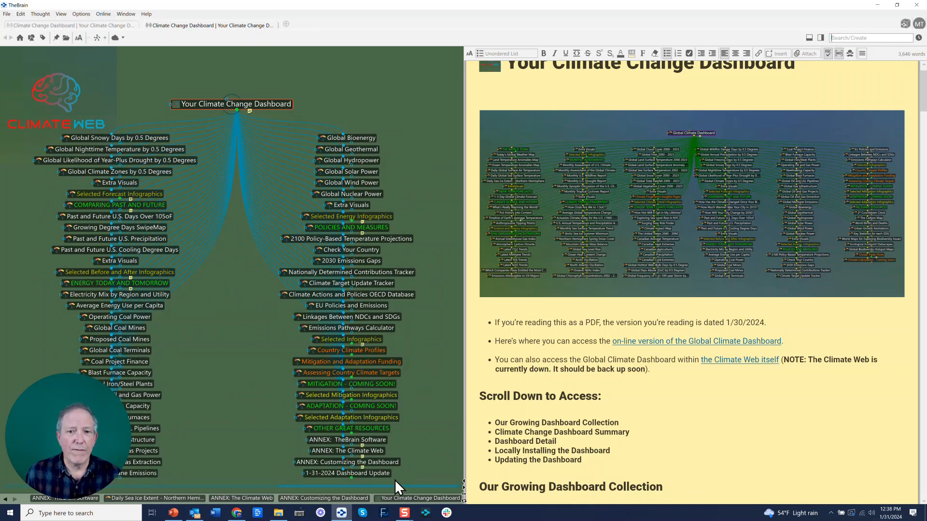
pyautogui.click(368, 474)
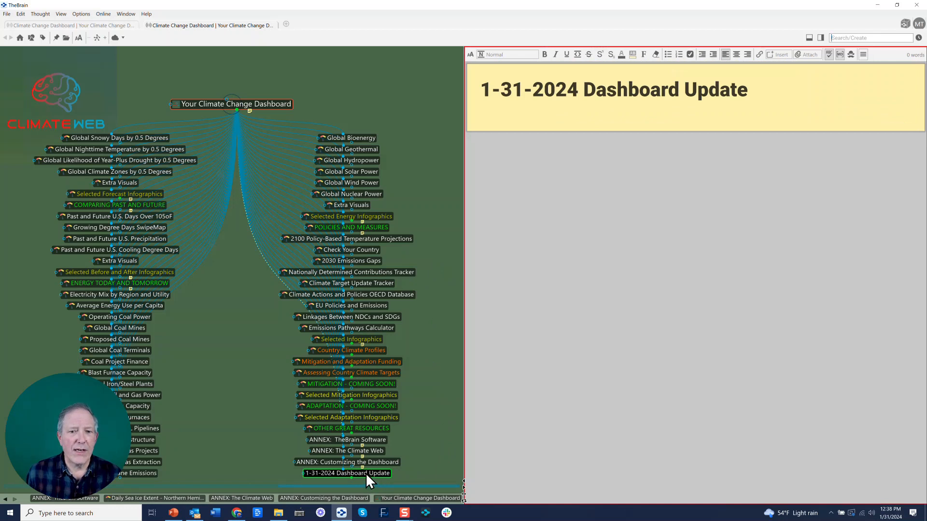
pyautogui.click(366, 472)
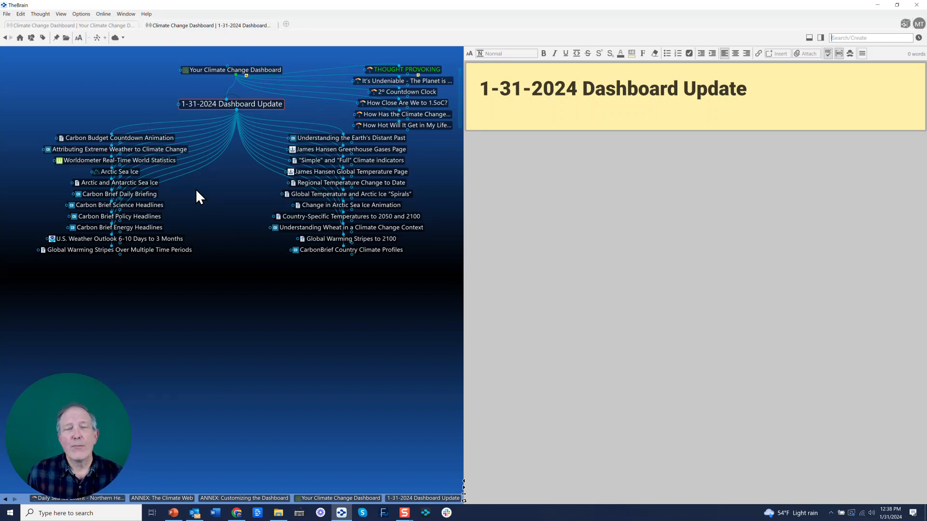
pyautogui.moveTo(150, 138)
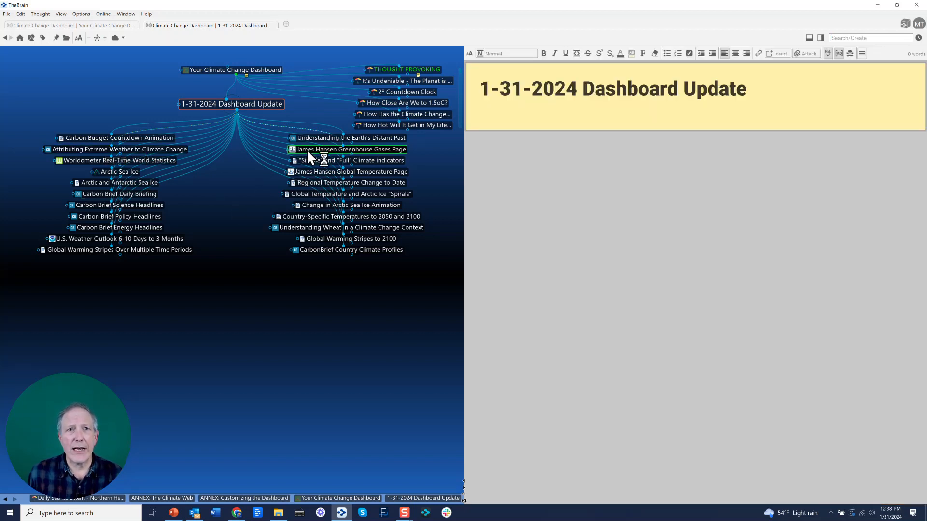
# Select all child thoughts of 1-31-2024 Dashboard Update and set their thought type to Dashboard Thoughts, checking the new icon on one
pyautogui.moveTo(306, 150)
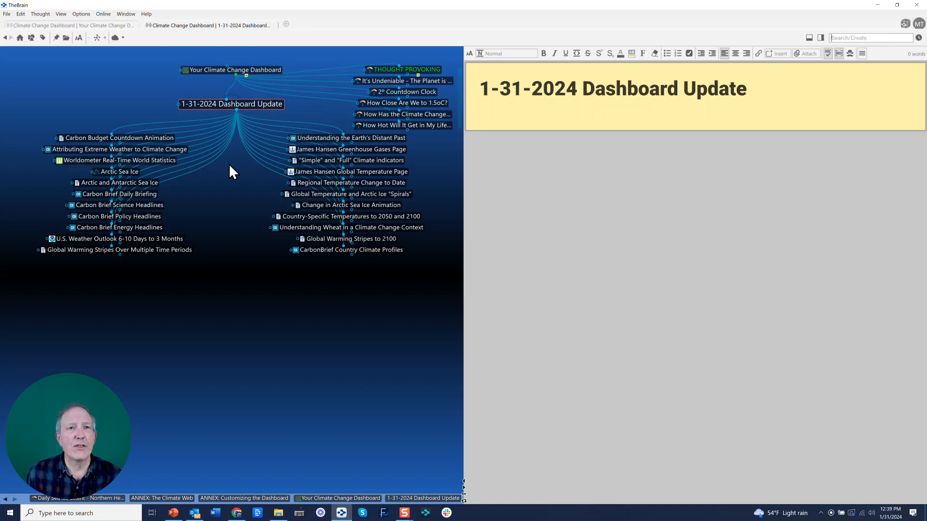
pyautogui.click(236, 109)
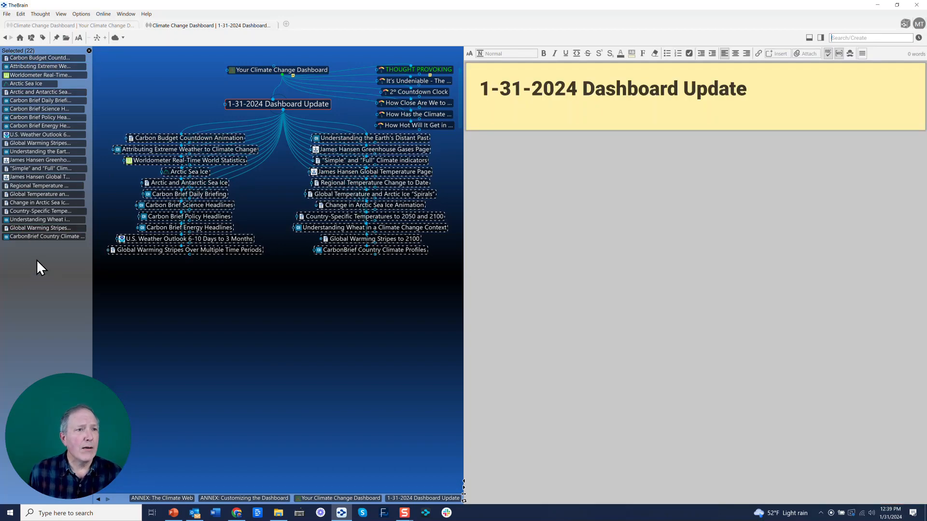
pyautogui.rightClick(36, 264)
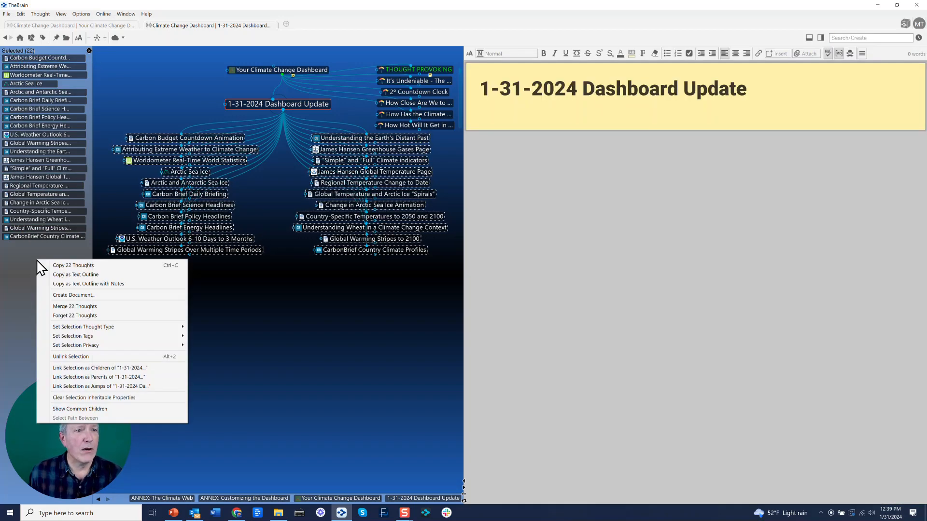
pyautogui.moveTo(70, 327)
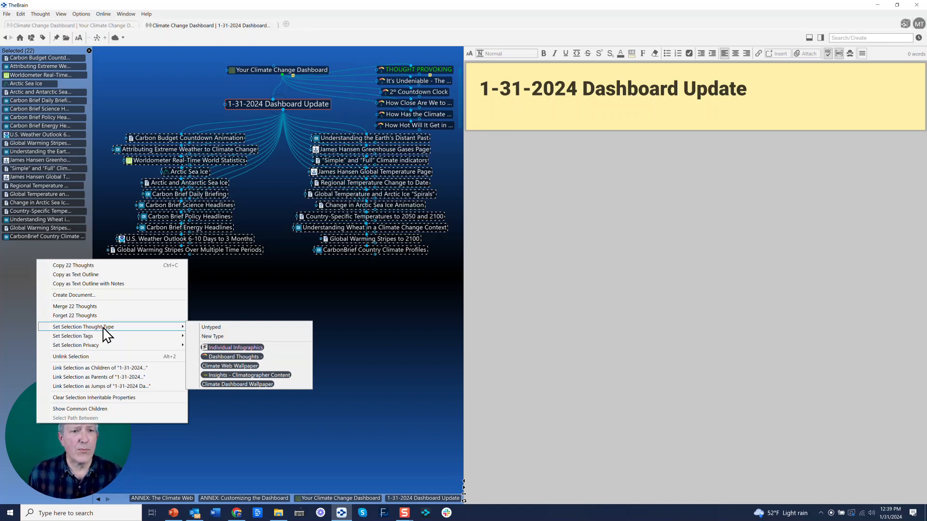
pyautogui.click(220, 356)
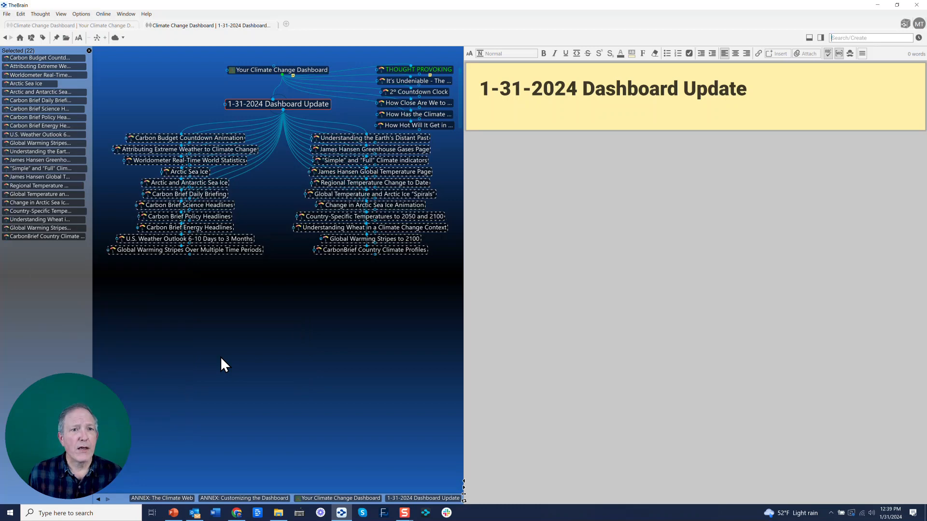
pyautogui.click(112, 250)
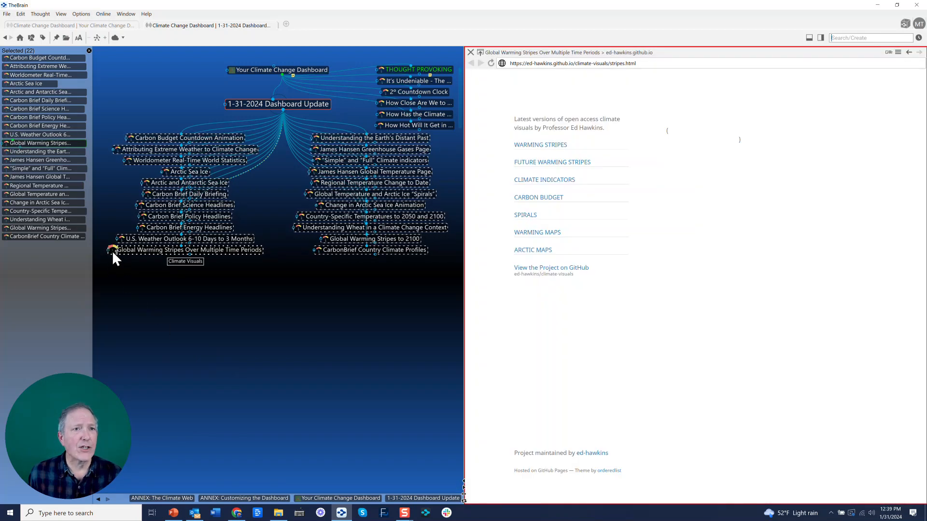
pyautogui.click(209, 316)
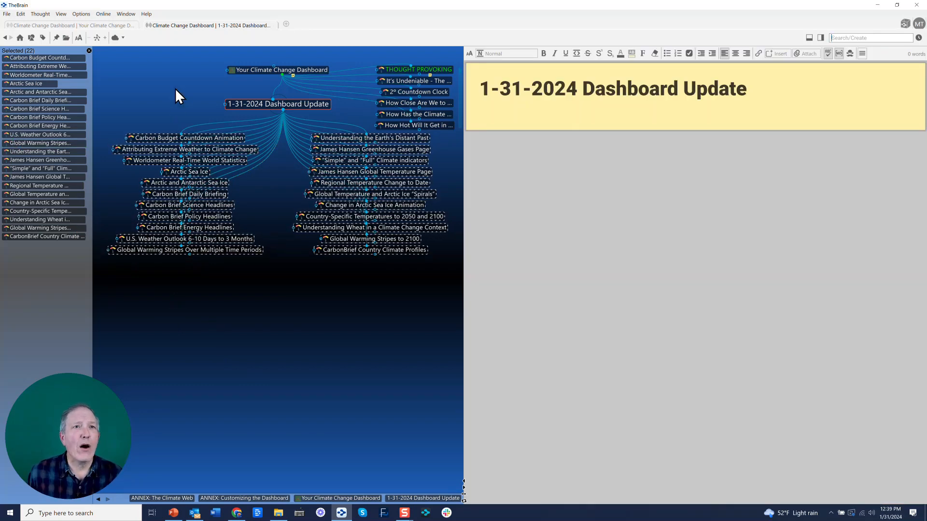
# Forget the 1-31-2024 Dashboard Update thought and link the selected thoughts as children of Your Climate Change Dashboard
pyautogui.rightClick(259, 103)
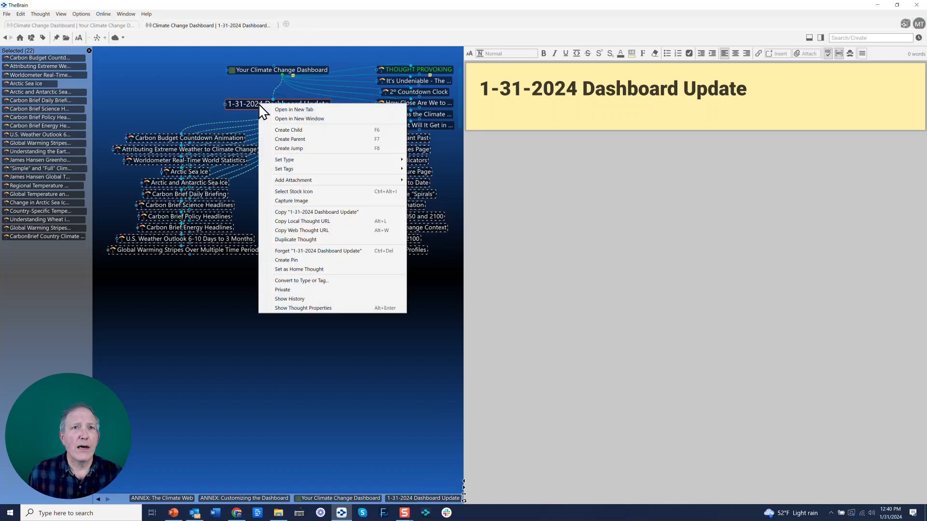
pyautogui.click(287, 250)
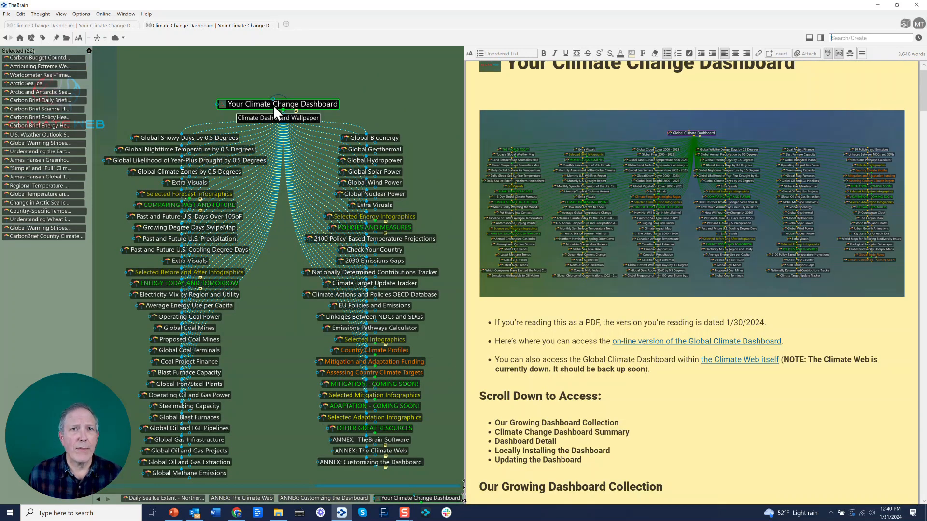
pyautogui.rightClick(24, 263)
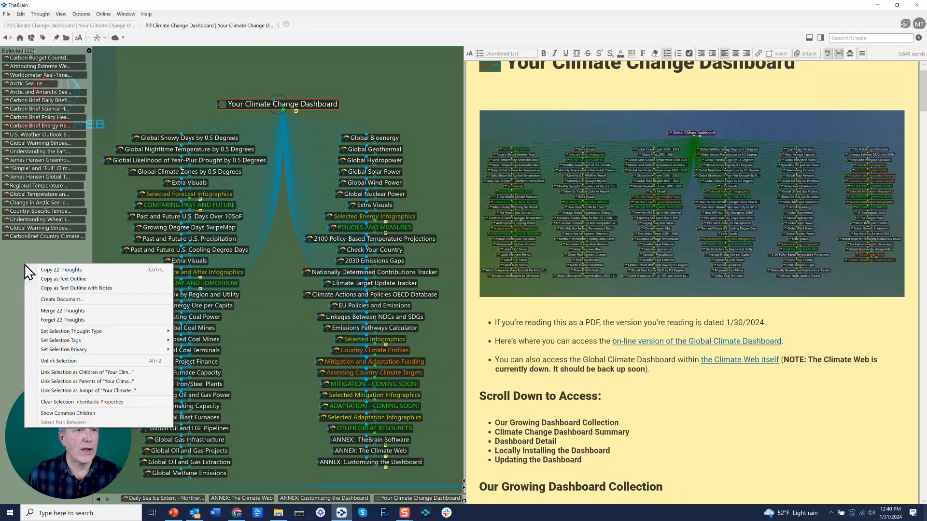
pyautogui.click(94, 372)
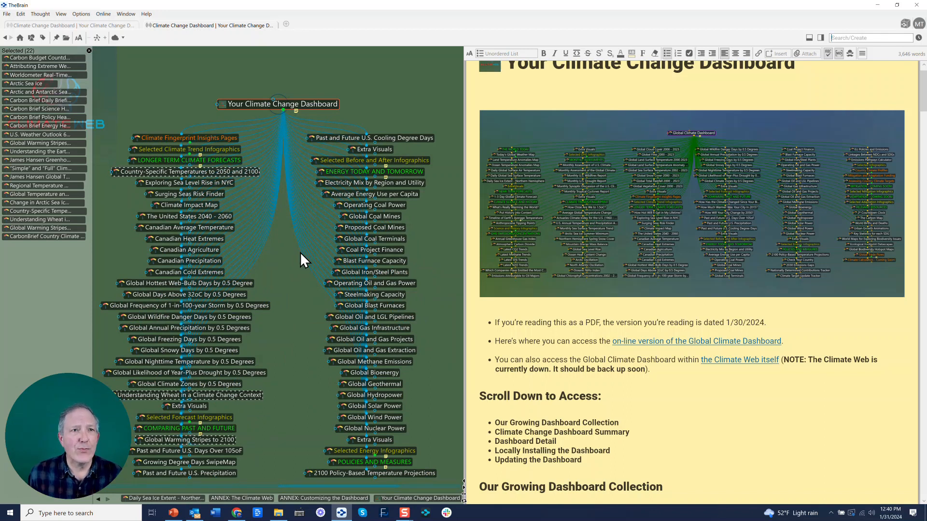
# Examine the full name of the Country-Specific Temperatures to 2050 and 2100 thought, including its sorting prefix, and return to Your Climate Change Dashboard
pyautogui.click(216, 193)
pyautogui.click(164, 172)
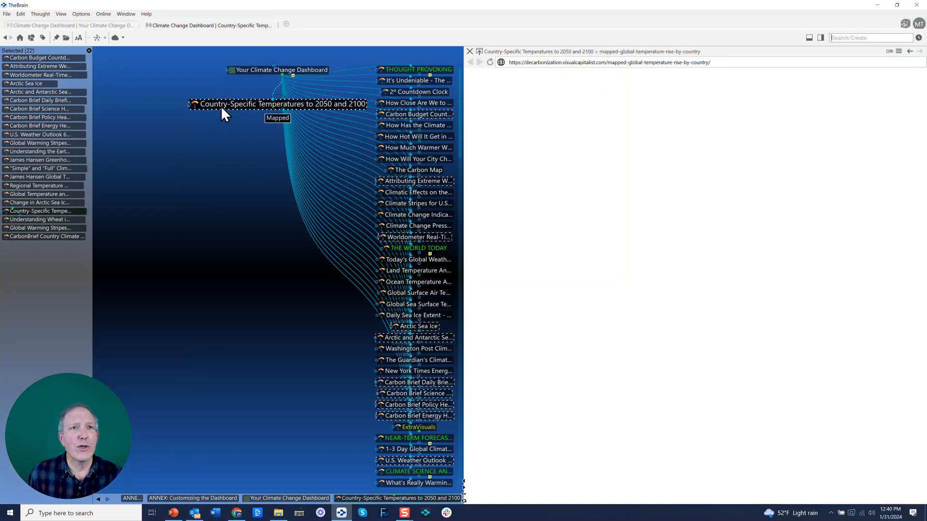
pyautogui.click(221, 106)
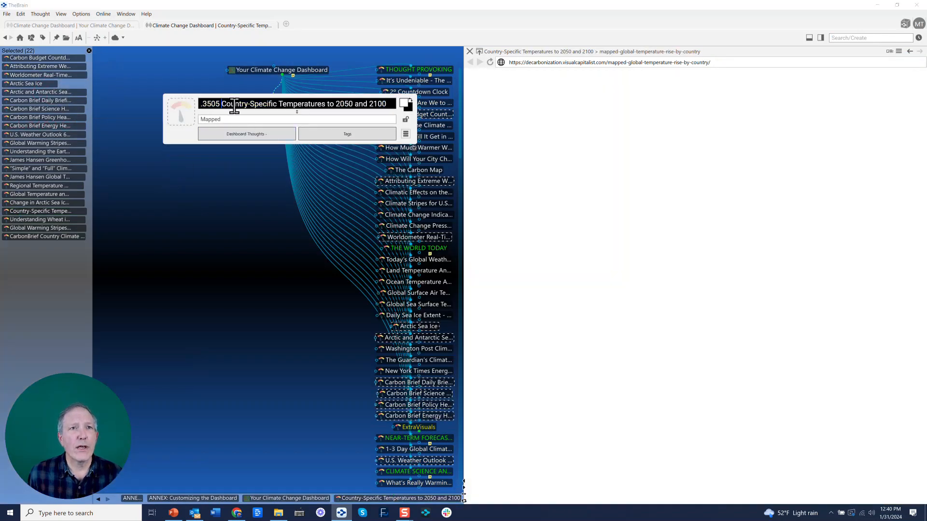
pyautogui.click(223, 104)
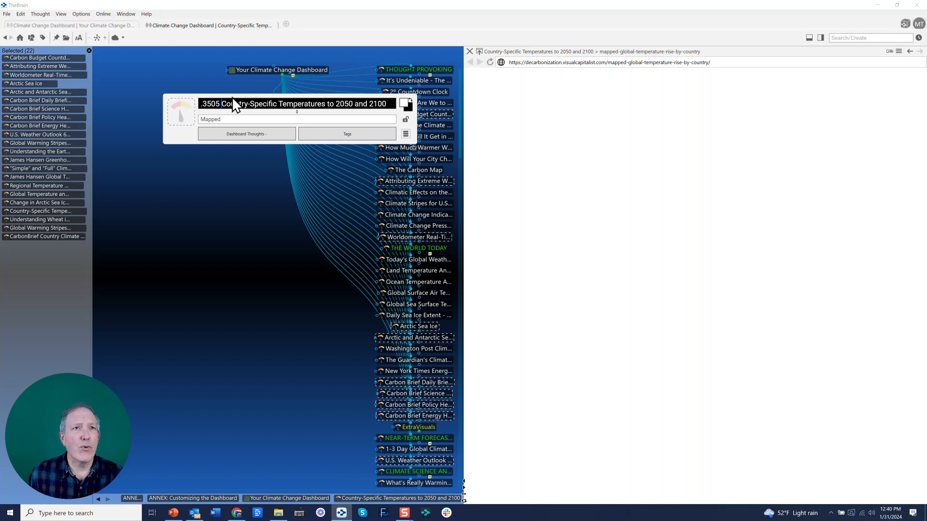
pyautogui.press('Return')
pyautogui.click(259, 70)
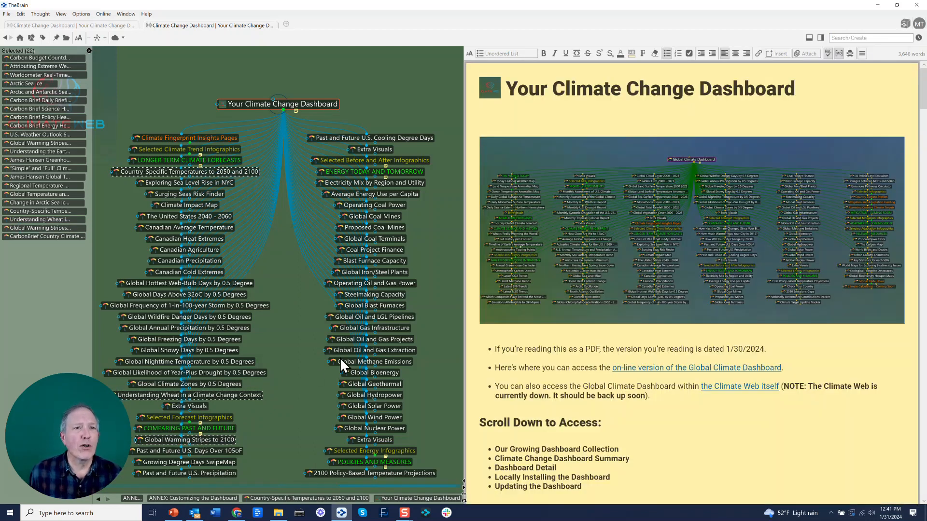
# Review where the newly linked thoughts sit among the dashboard's child thoughts and clear the selection list
pyautogui.scroll(-3, 340, 357)
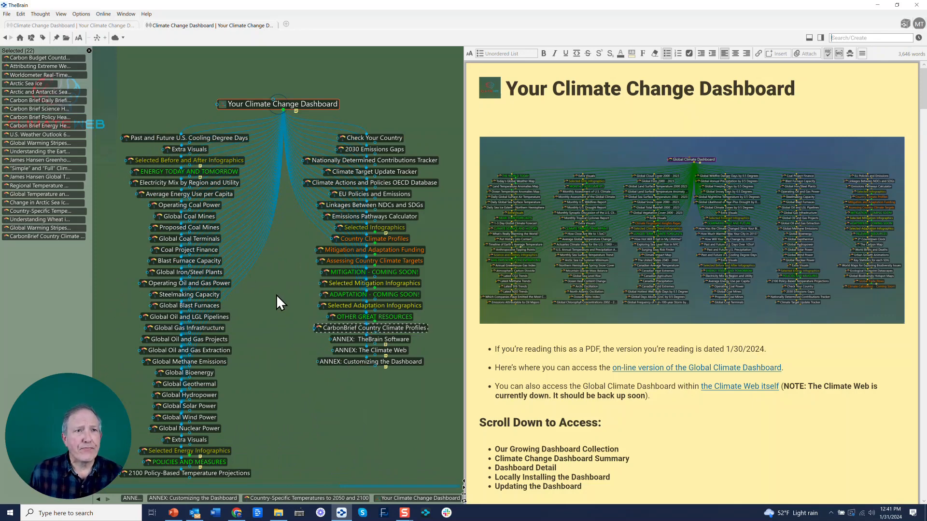
pyautogui.scroll(-3, 276, 294)
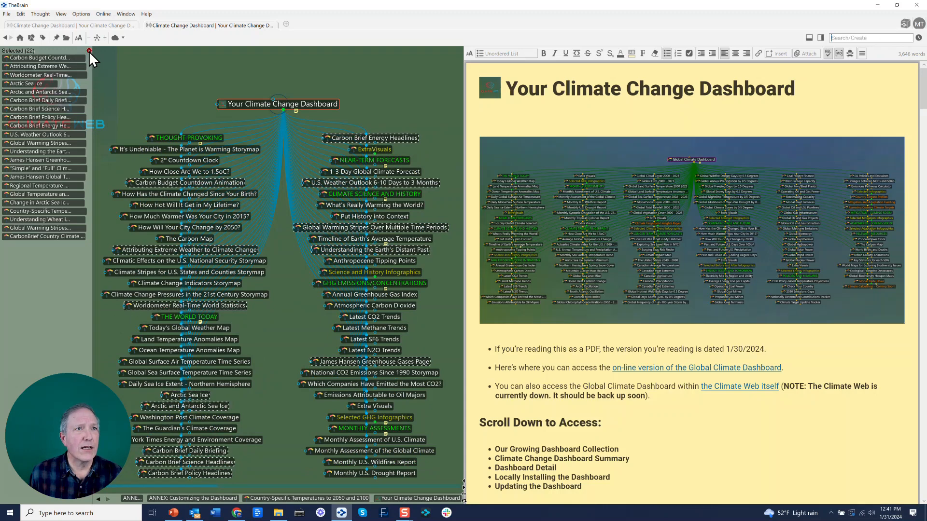
pyautogui.click(89, 52)
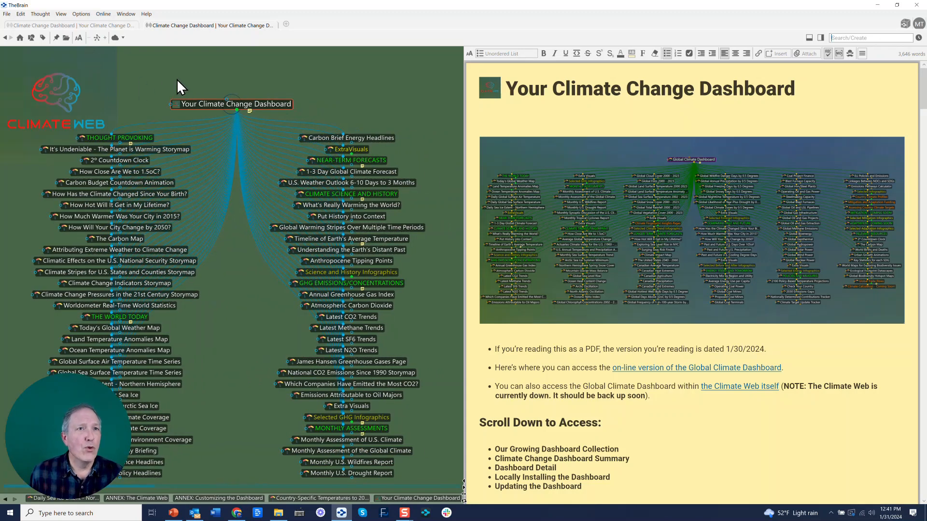